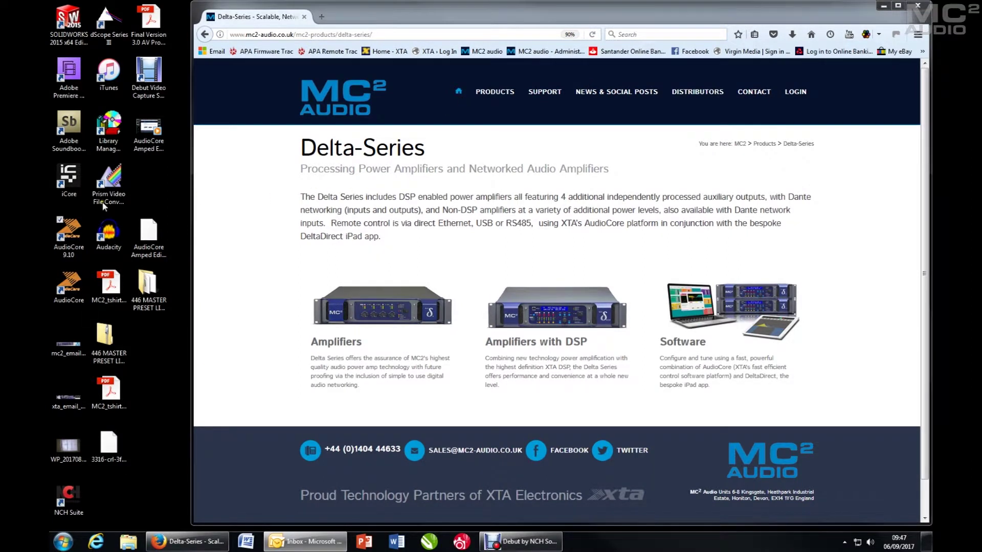
Launch AudioCore 9.10, go online and build a new system from the connected units
{"action": "double_click", "coordinate": [70, 231]}
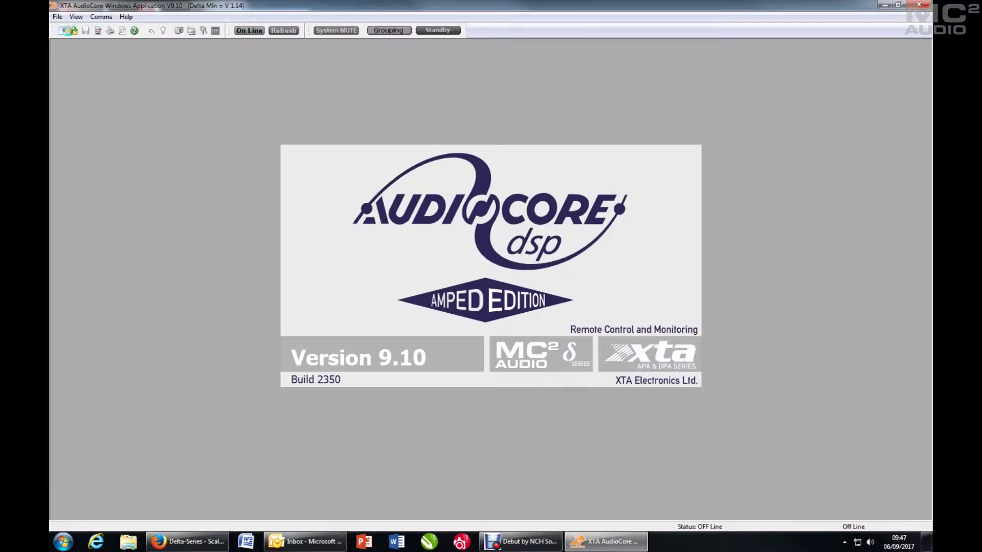
{"action": "left_click", "coordinate": [252, 31]}
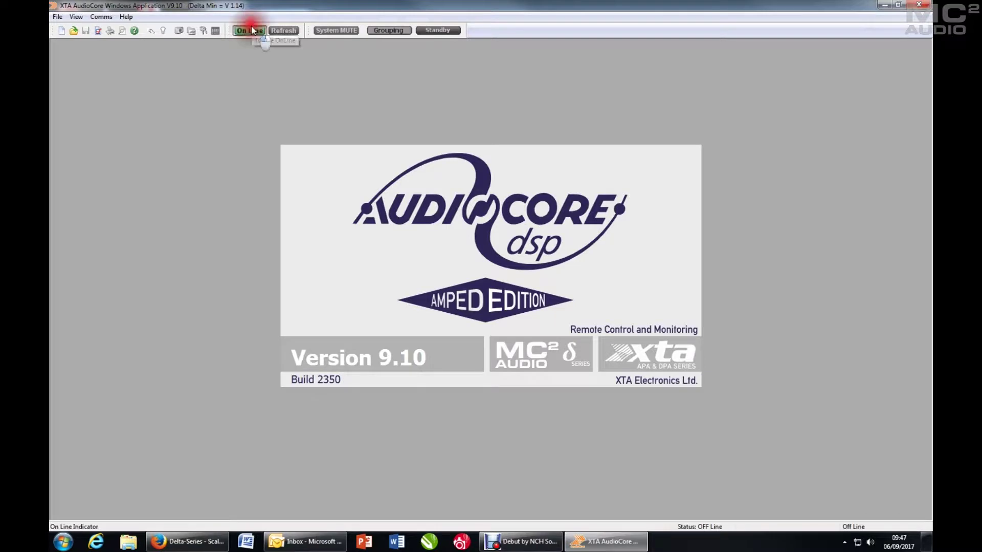
{"action": "left_click", "coordinate": [457, 197]}
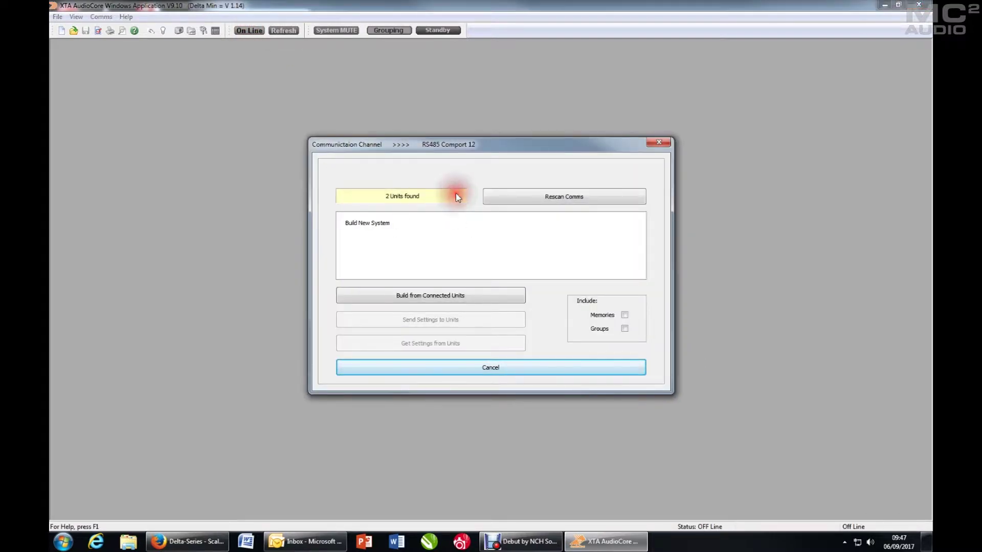
{"action": "left_click", "coordinate": [431, 293]}
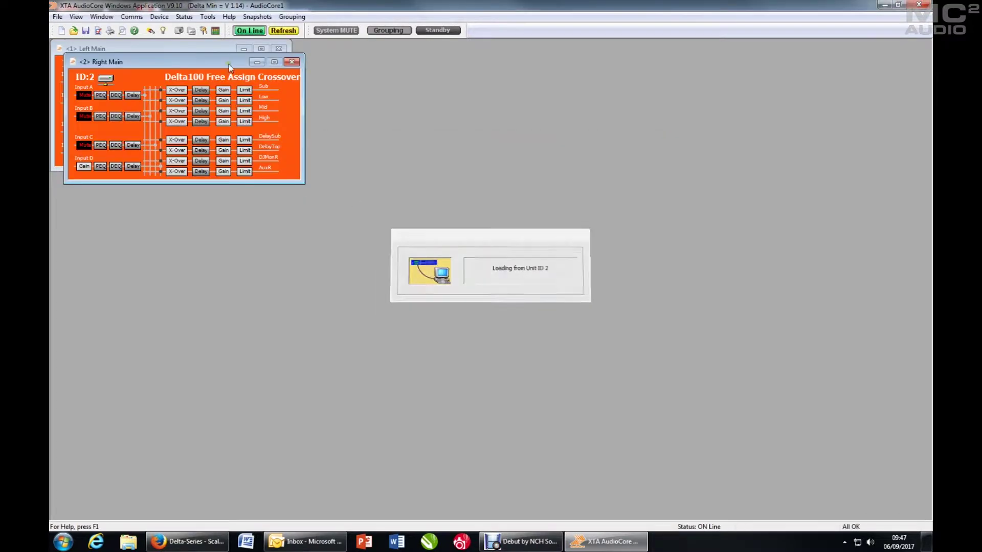
Place the Right Main device window below the Left Main window
{"action": "left_click_drag", "start_coordinate": [209, 60], "coordinate": [202, 183]}
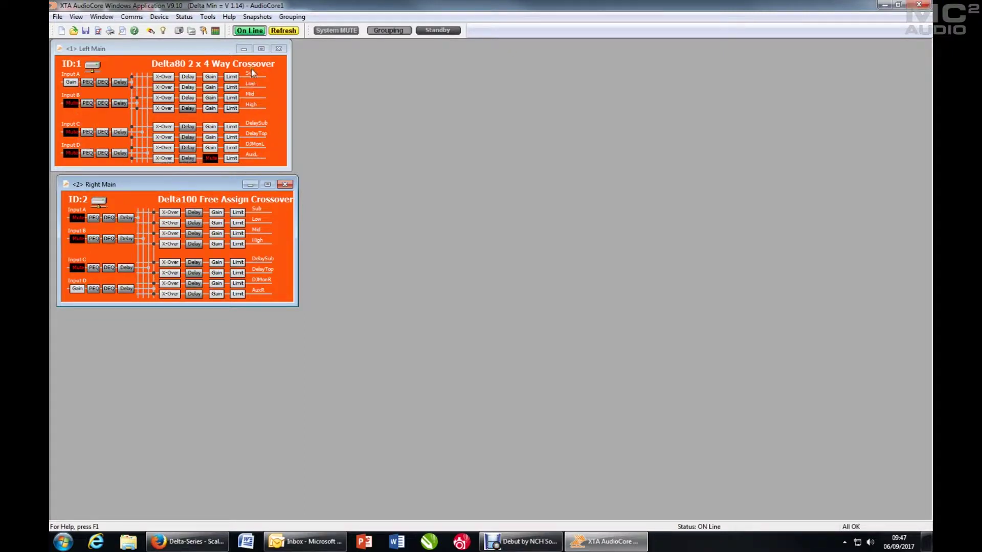
{"action": "left_click", "coordinate": [275, 90]}
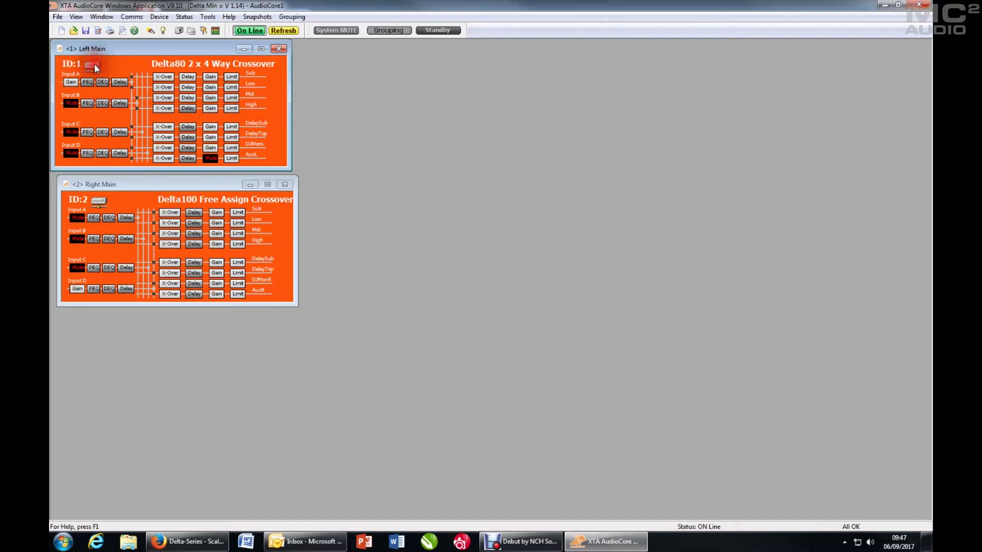
{"action": "left_click", "coordinate": [104, 203]}
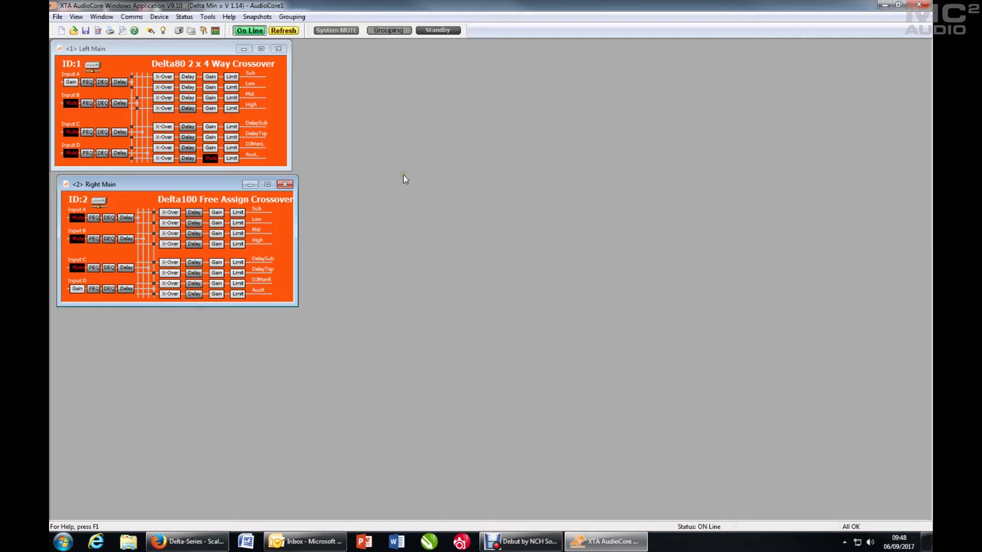
Open the format settings in the Modify Device dialog for the Left Main unit
{"action": "left_click", "coordinate": [139, 50]}
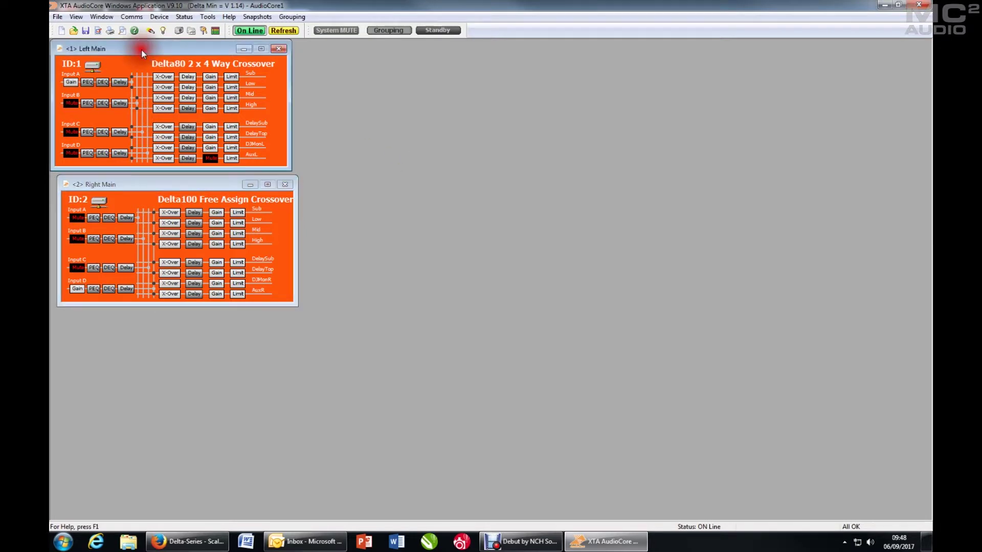
{"action": "left_click", "coordinate": [152, 18]}
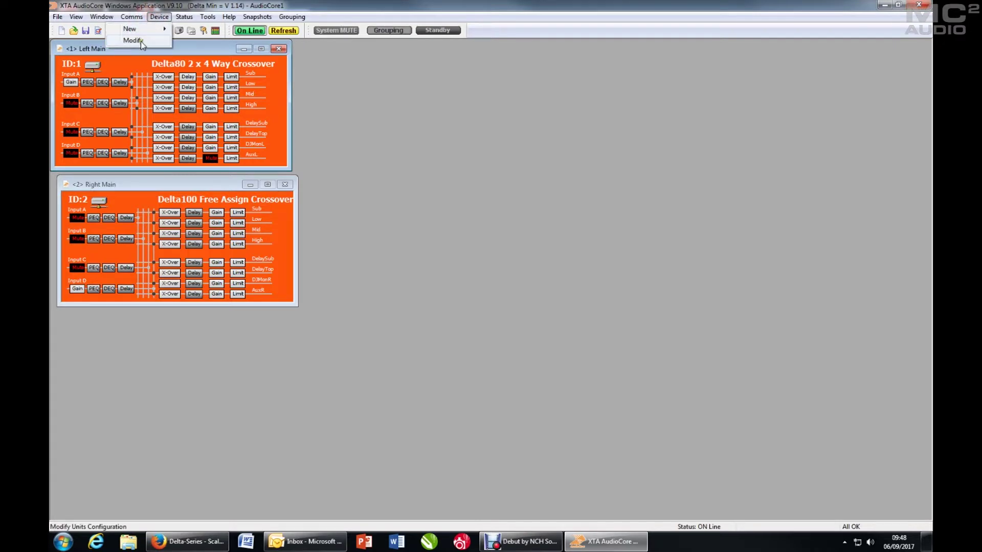
{"action": "right_click", "coordinate": [132, 70]}
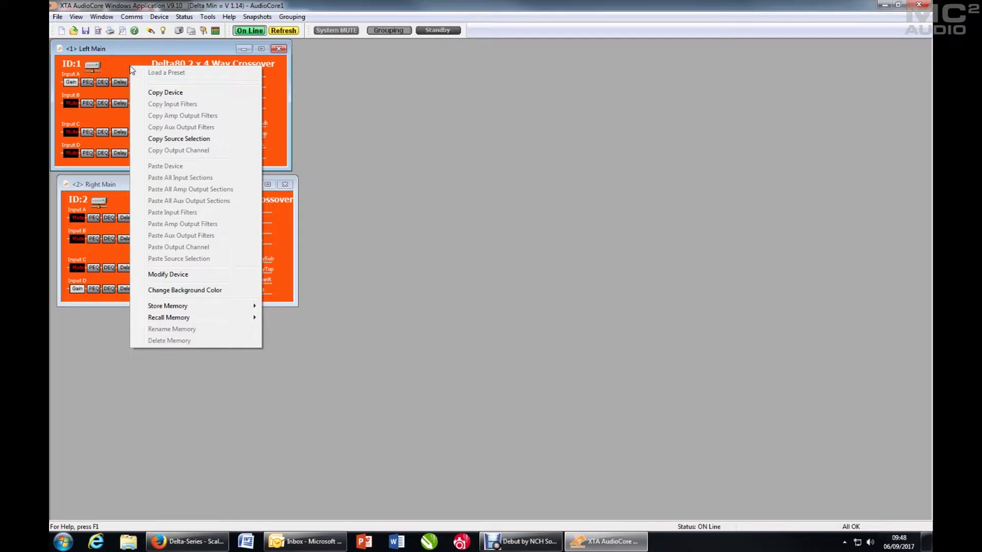
{"action": "left_click", "coordinate": [196, 277]}
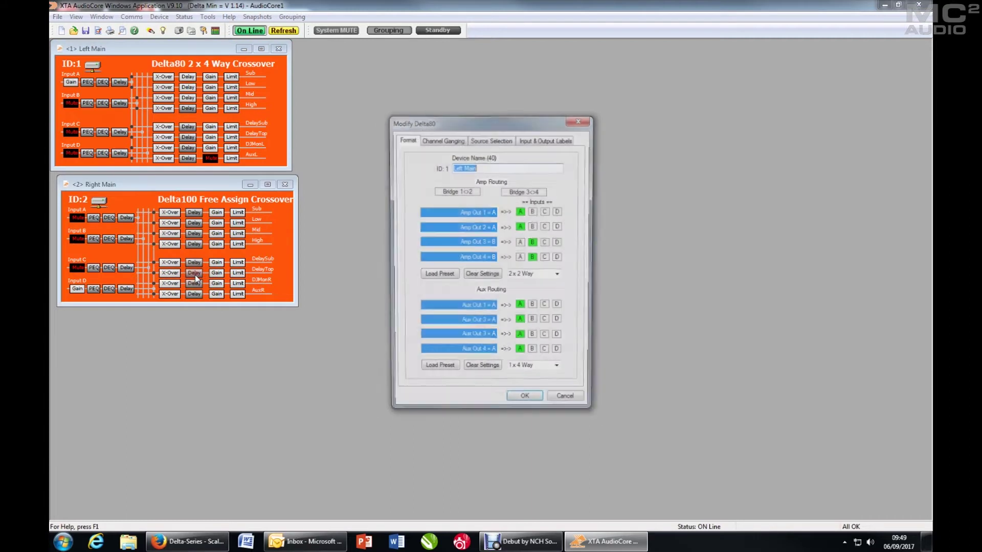
{"action": "left_click_drag", "start_coordinate": [499, 125], "coordinate": [469, 136]}
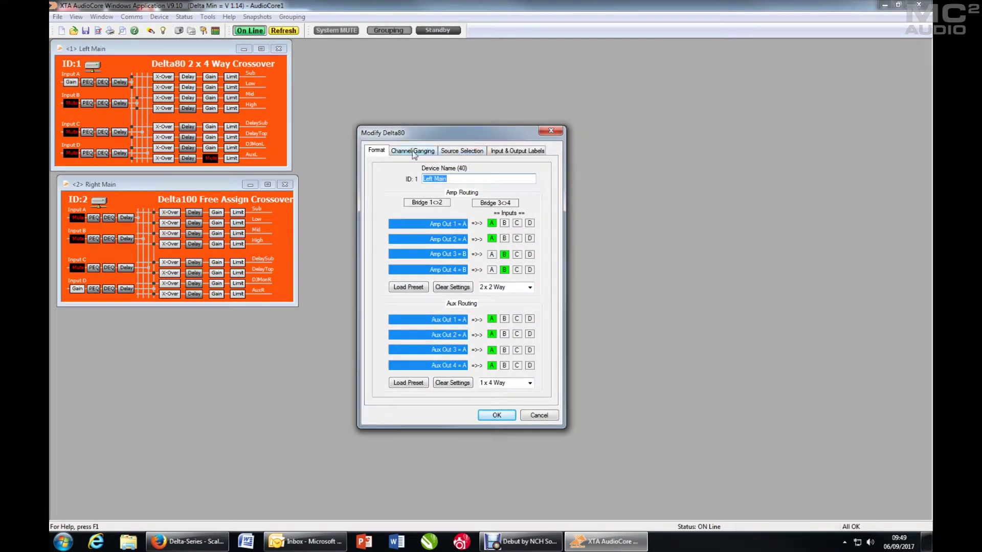
{"action": "left_click", "coordinate": [377, 152]}
{"action": "left_click", "coordinate": [544, 345]}
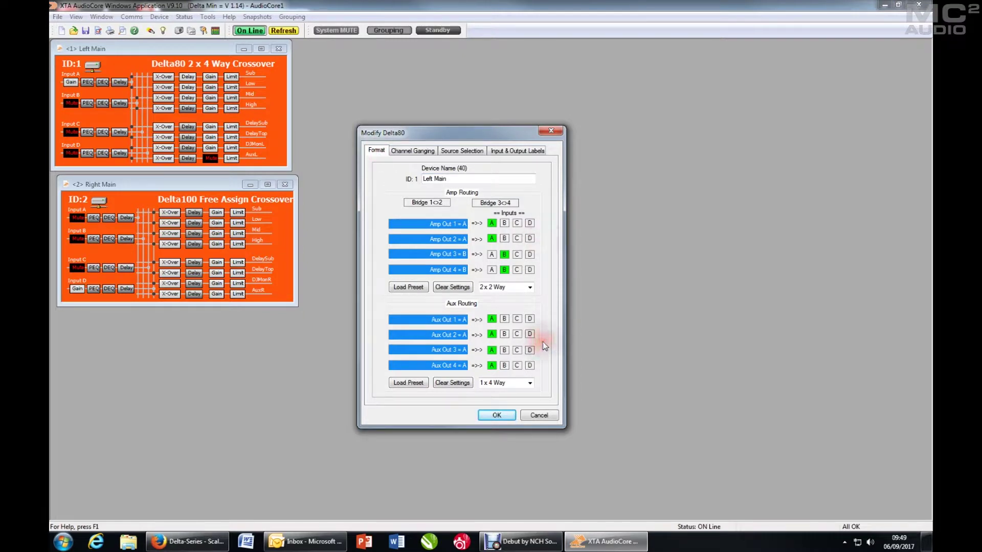
{"action": "left_click", "coordinate": [512, 216]}
{"action": "left_click", "coordinate": [504, 224]}
{"action": "left_click", "coordinate": [518, 224]}
{"action": "left_click", "coordinate": [505, 224]}
{"action": "left_click", "coordinate": [517, 224]}
Set the Left Main amp routing to Matrix Routing and apply it without resetting any parameters
{"action": "left_click", "coordinate": [530, 288]}
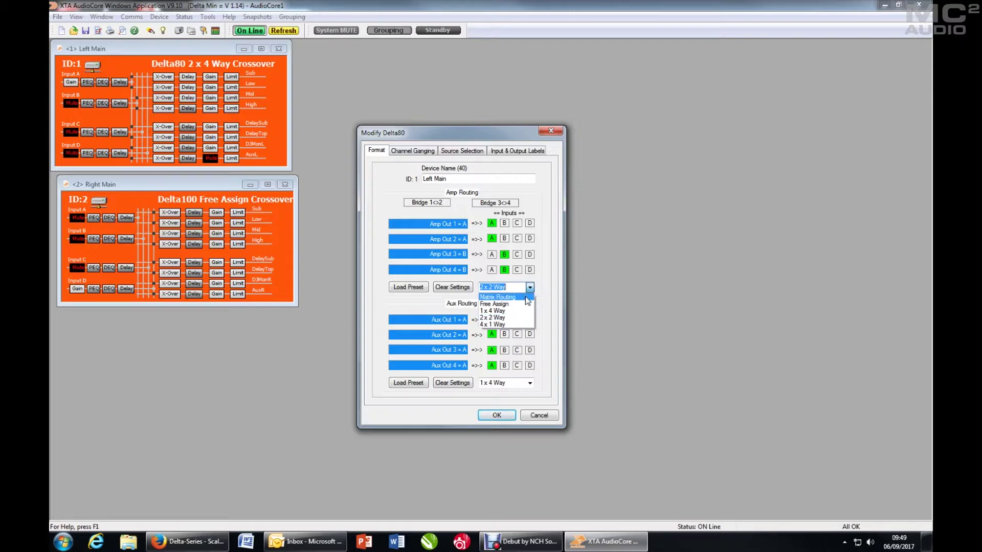
{"action": "left_click", "coordinate": [527, 300]}
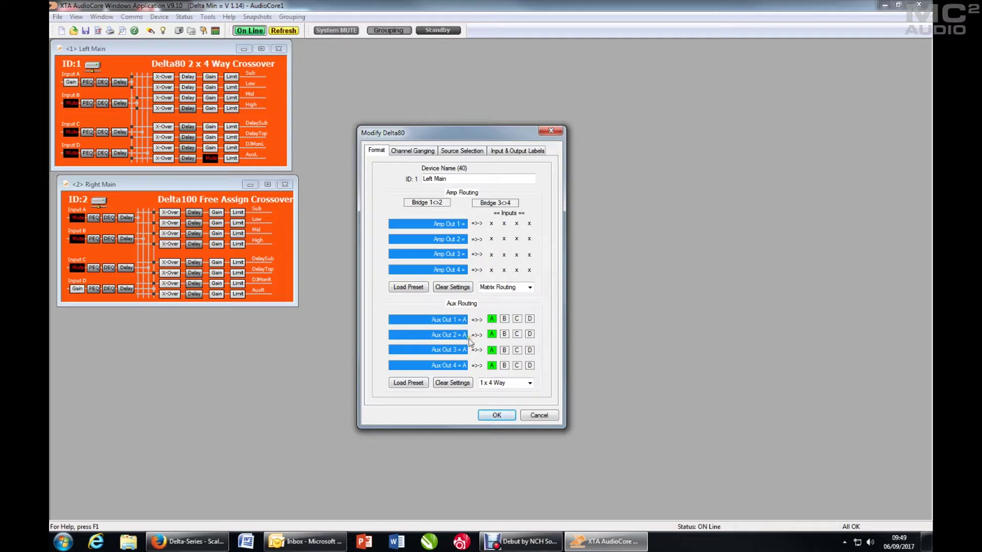
{"action": "left_click", "coordinate": [504, 414]}
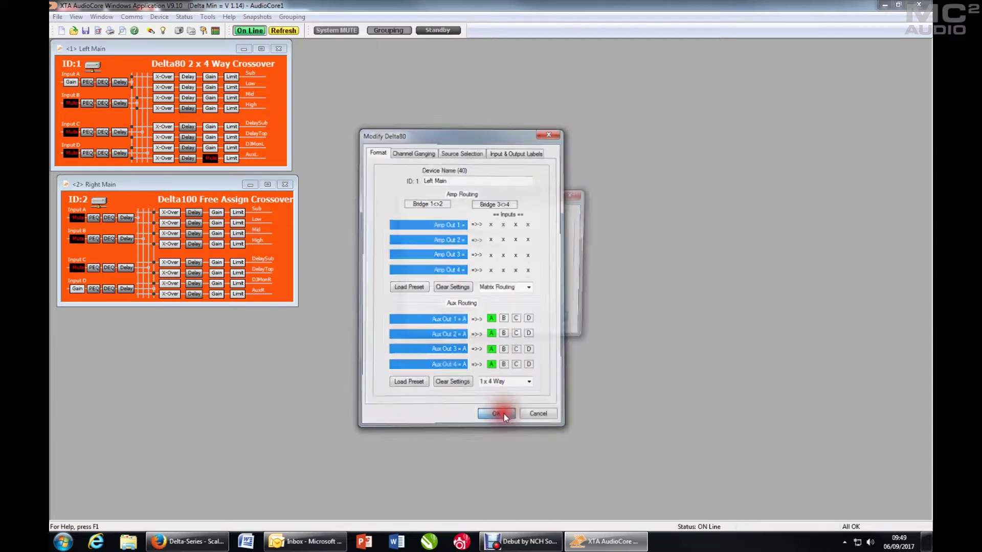
{"action": "left_click", "coordinate": [554, 321]}
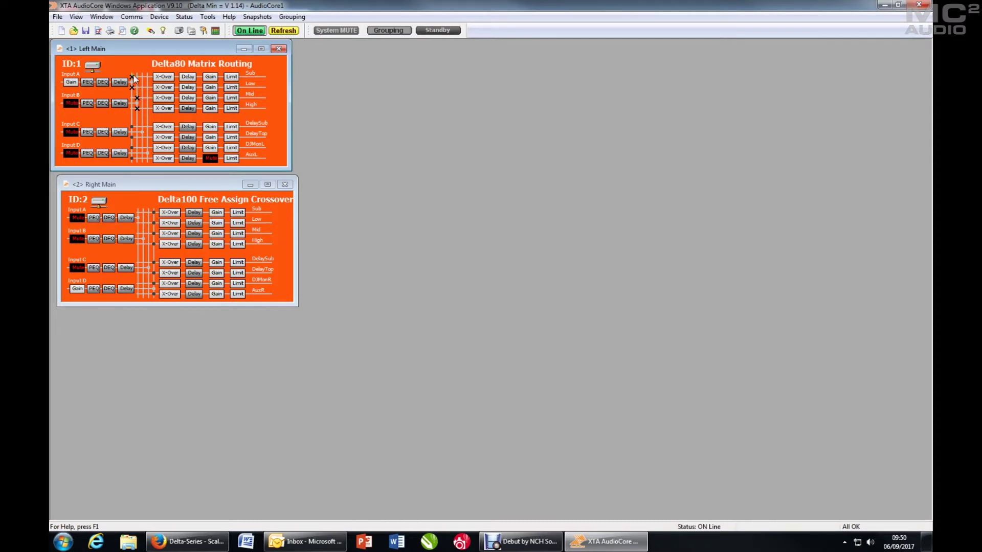
Examine the Sub output's crossover settings and the routing matrix of the Left Main unit
{"action": "left_click", "coordinate": [160, 77]}
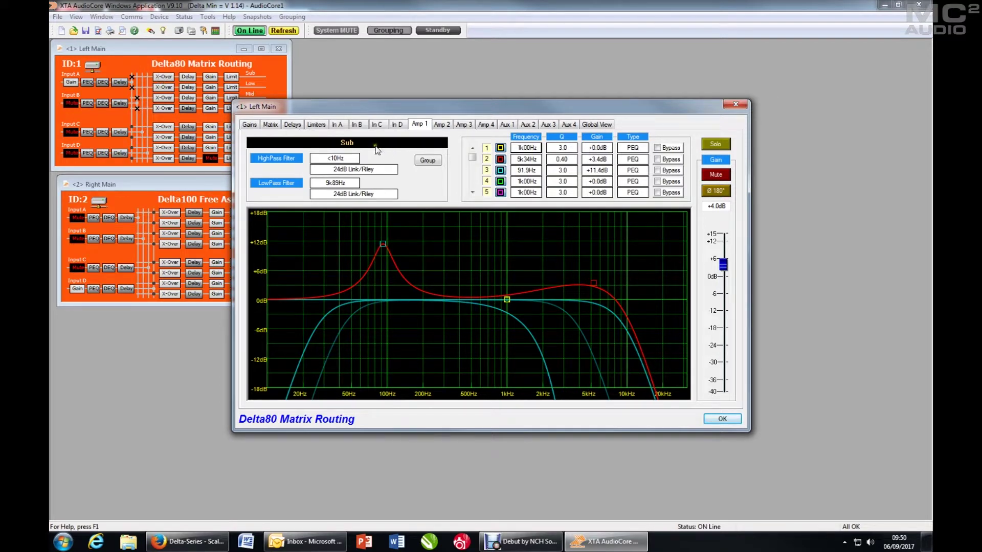
{"action": "left_click", "coordinate": [272, 125]}
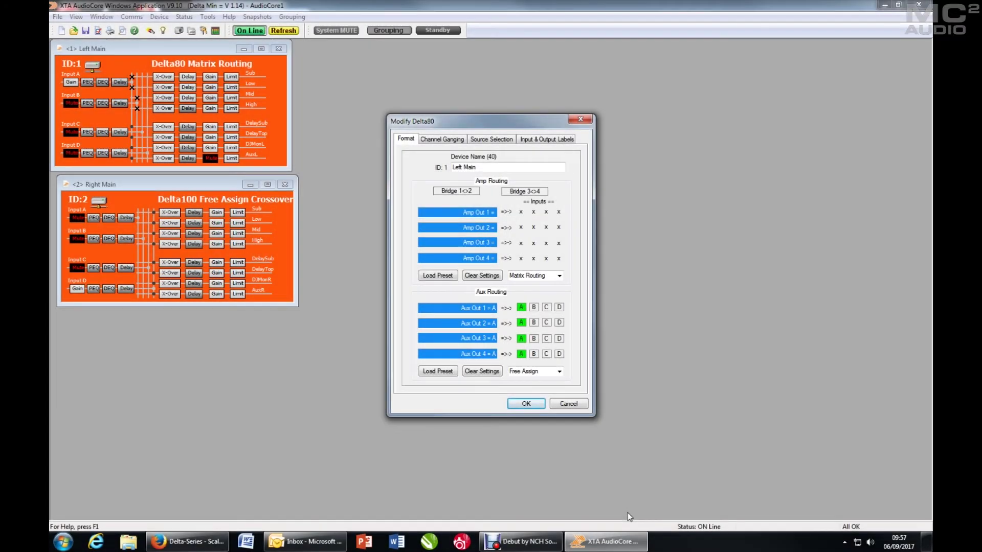
Bridge amp outputs 1<>2 and 3<>4 on Left Main and apply the change without resetting any parameters
{"action": "left_click", "coordinate": [450, 191]}
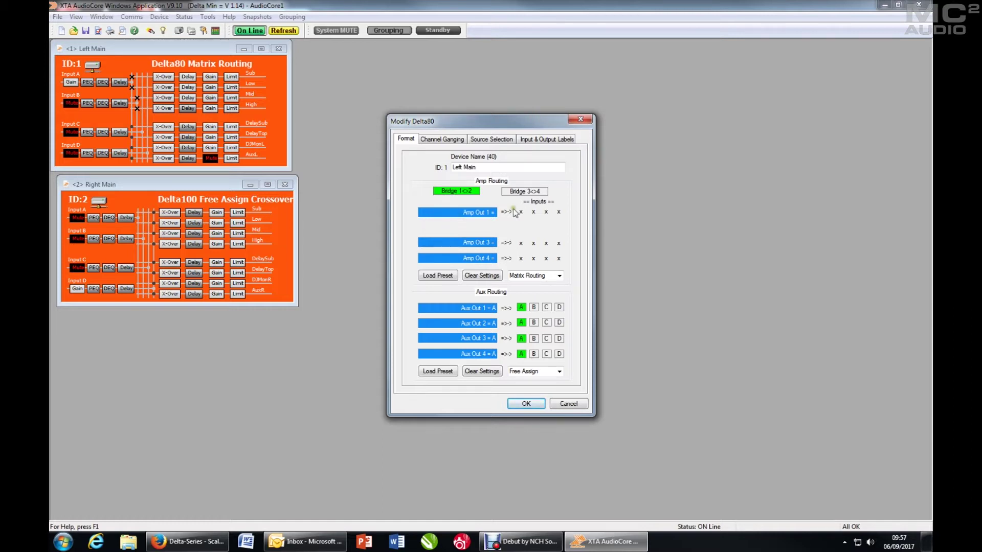
{"action": "left_click", "coordinate": [541, 192]}
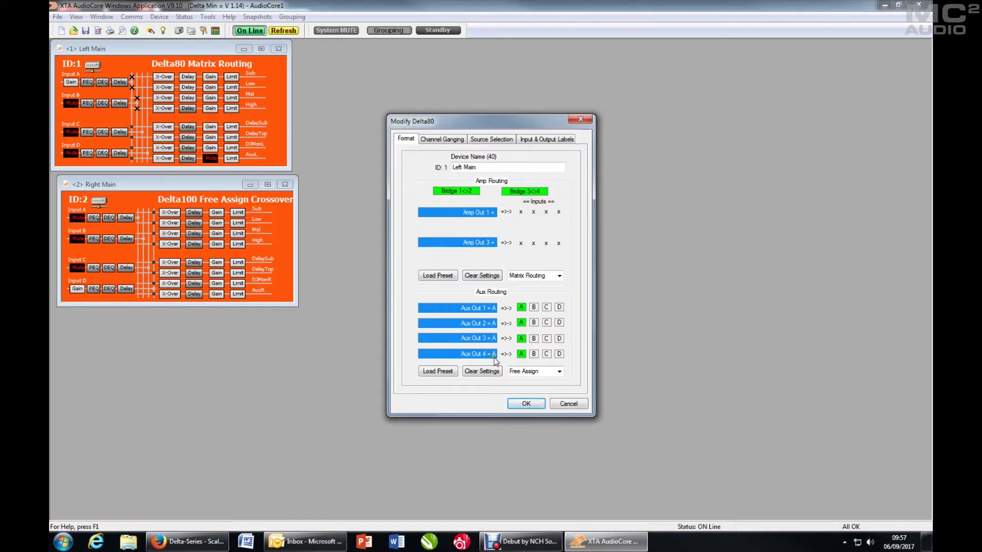
{"action": "left_click", "coordinate": [528, 404]}
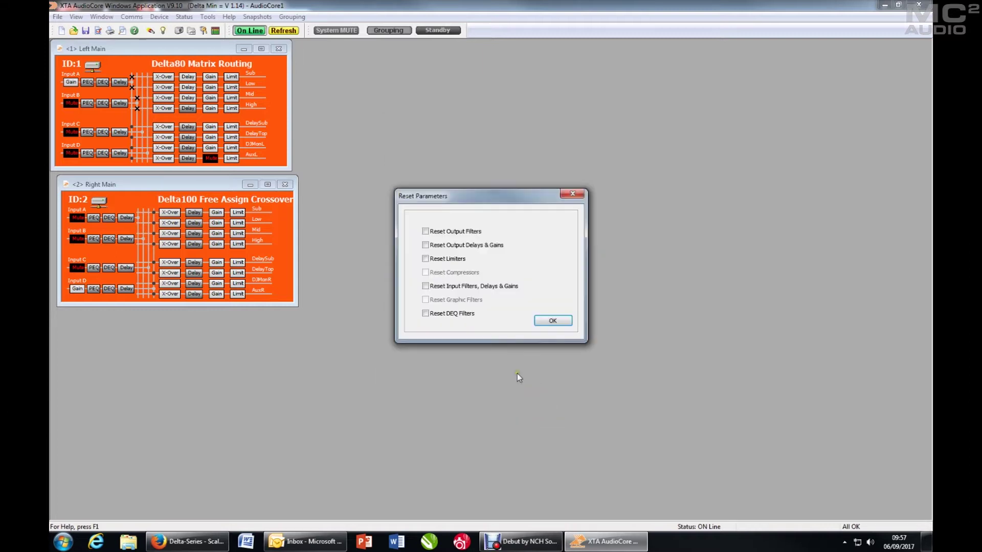
{"action": "left_click", "coordinate": [553, 322]}
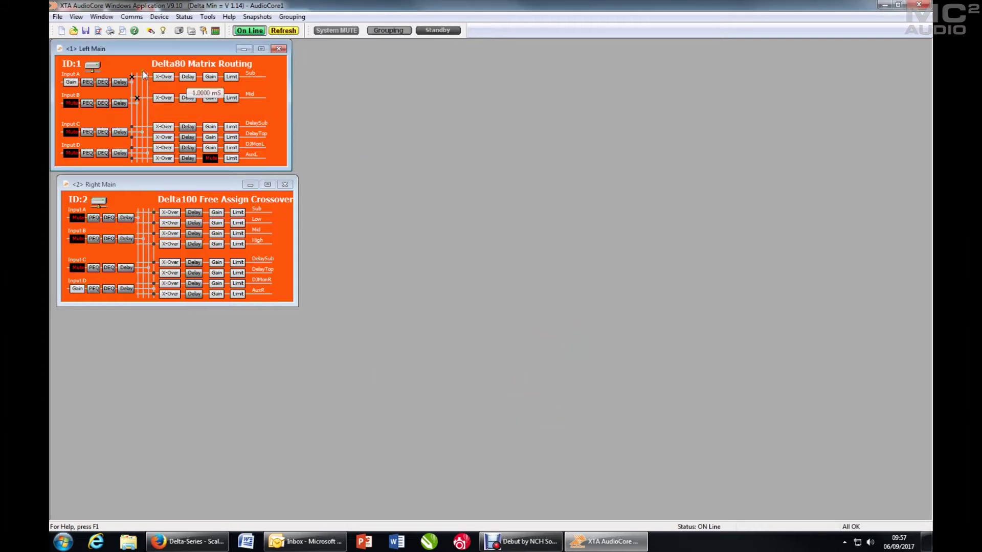
Examine the filter settings of the bridged amp outputs Amp 1 and Amp 3 and the auxiliary outputs on Left Main
{"action": "left_click", "coordinate": [171, 100]}
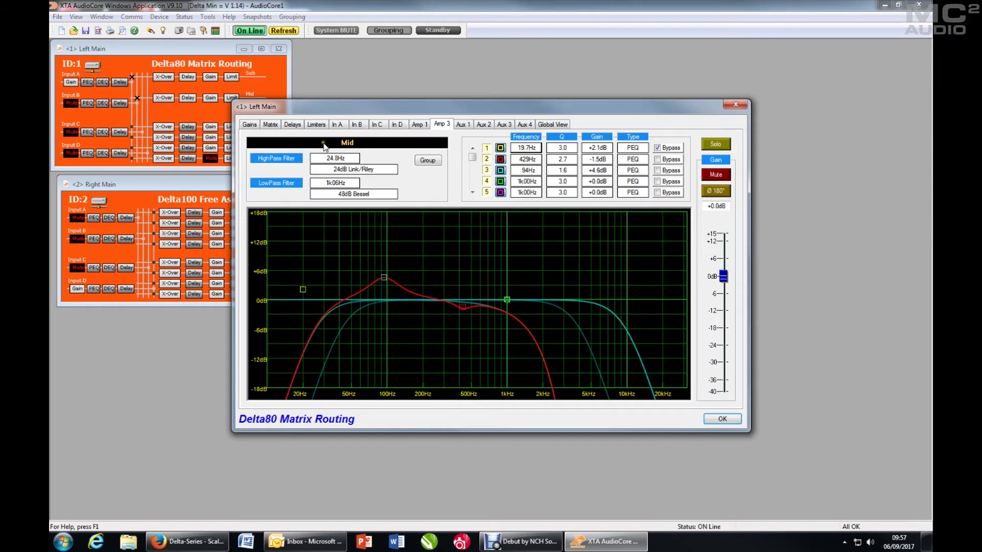
{"action": "left_click", "coordinate": [436, 127]}
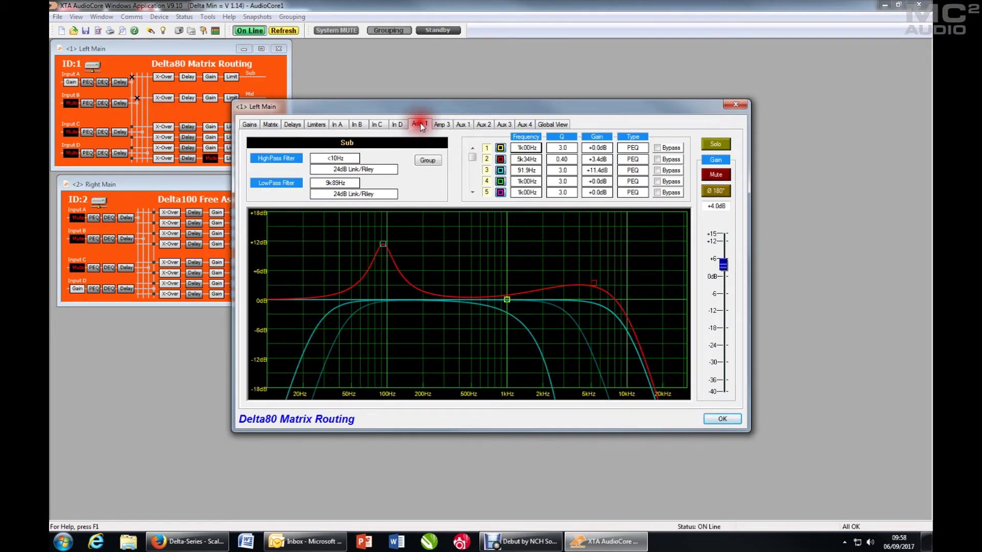
{"action": "left_click", "coordinate": [446, 125]}
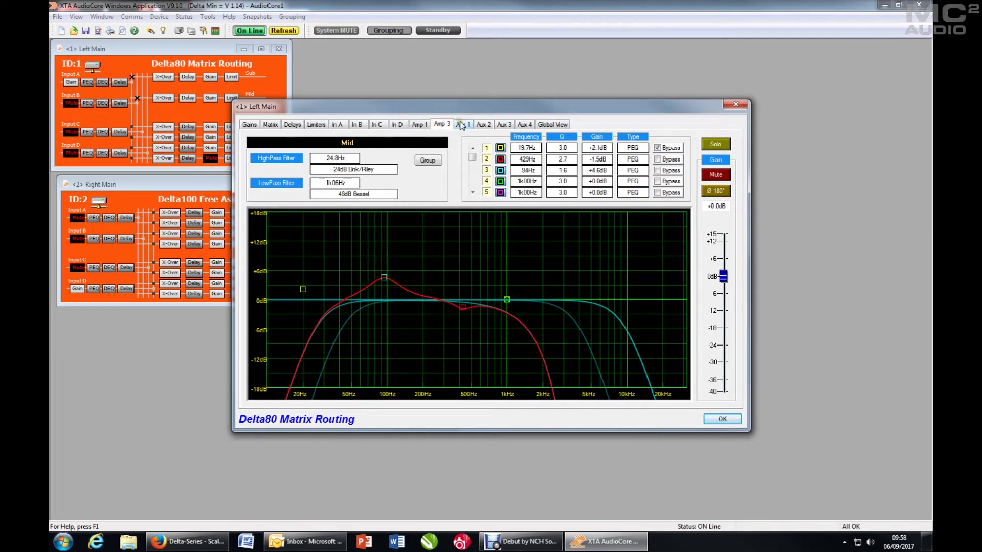
{"action": "left_click", "coordinate": [462, 125]}
{"action": "left_click", "coordinate": [516, 128]}
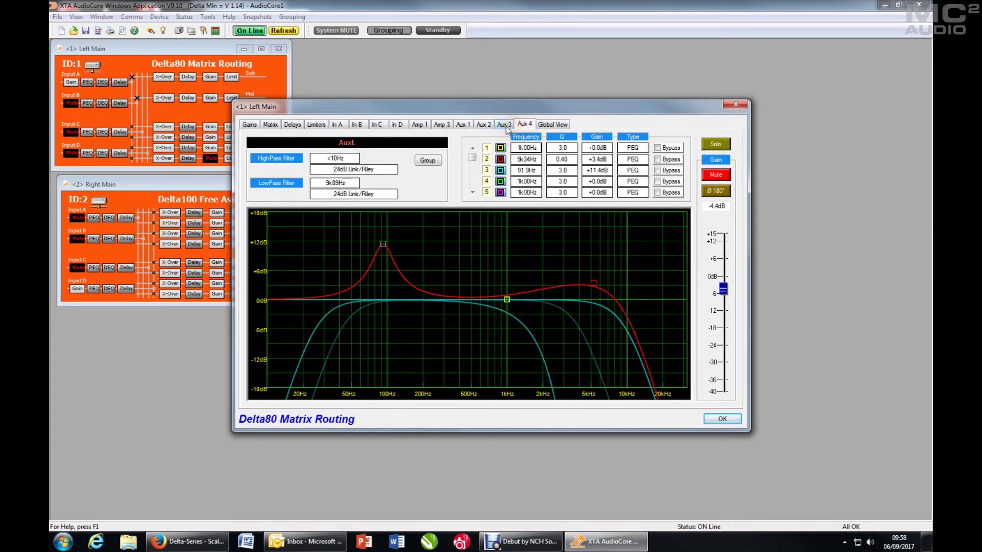
{"action": "left_click", "coordinate": [421, 126]}
{"action": "left_click", "coordinate": [437, 127]}
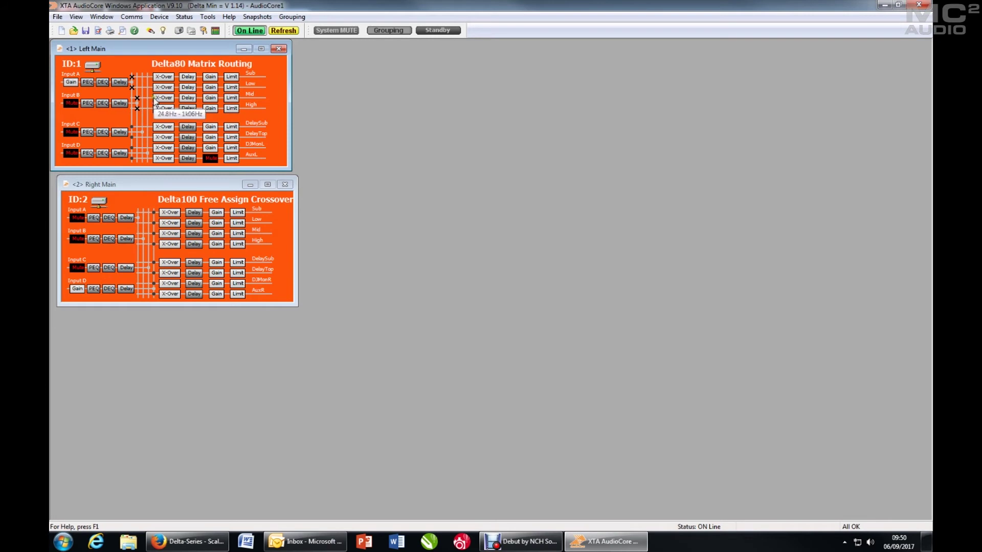
Open the source selection settings for the Left Main unit
{"action": "right_click", "coordinate": [124, 61]}
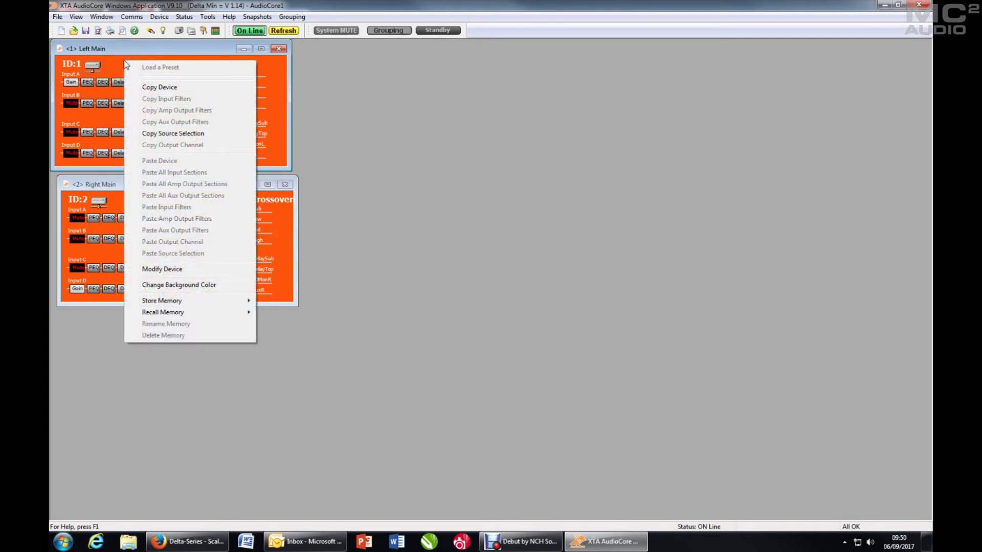
{"action": "left_click", "coordinate": [187, 271]}
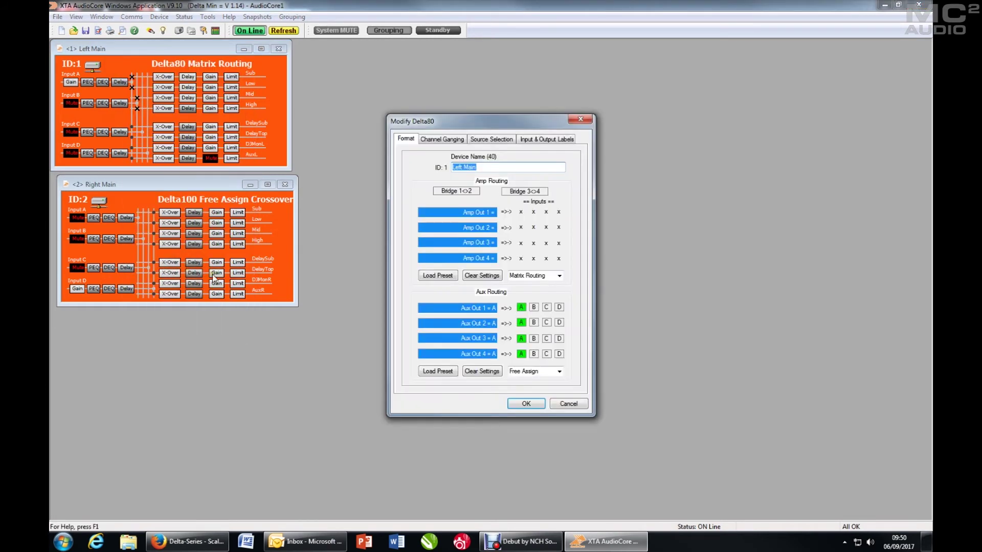
{"action": "left_click", "coordinate": [491, 140]}
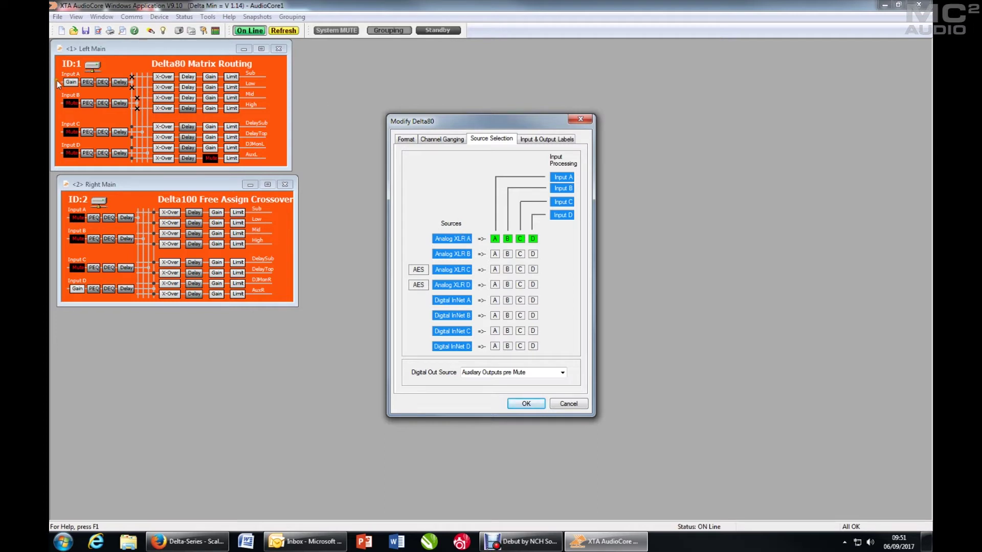
{"action": "left_click", "coordinate": [61, 121]}
Switch the XLR C source to AES, check the Digital AES A and B sources, and return it to analog
{"action": "left_click", "coordinate": [420, 270]}
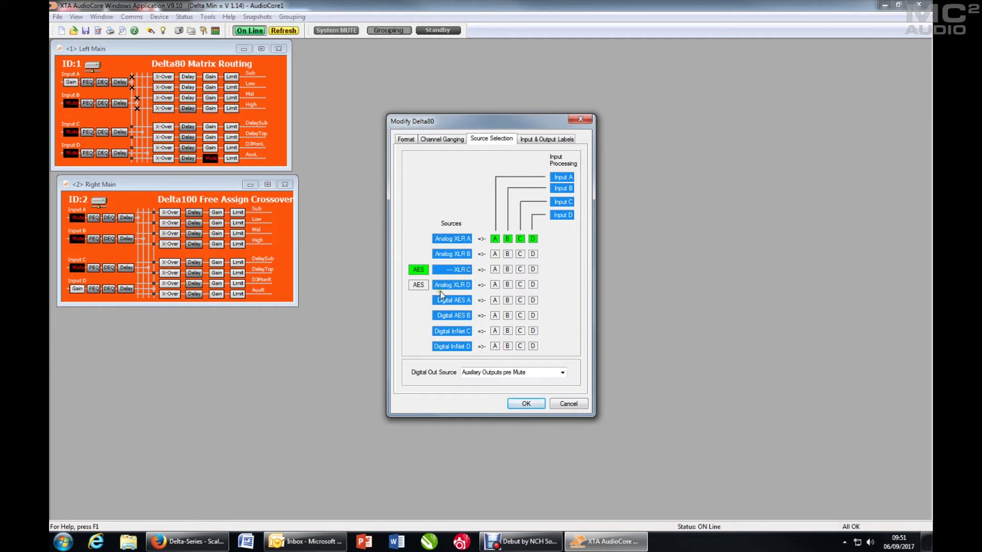
{"action": "left_click", "coordinate": [452, 309]}
{"action": "left_click", "coordinate": [451, 316]}
{"action": "left_click", "coordinate": [419, 271]}
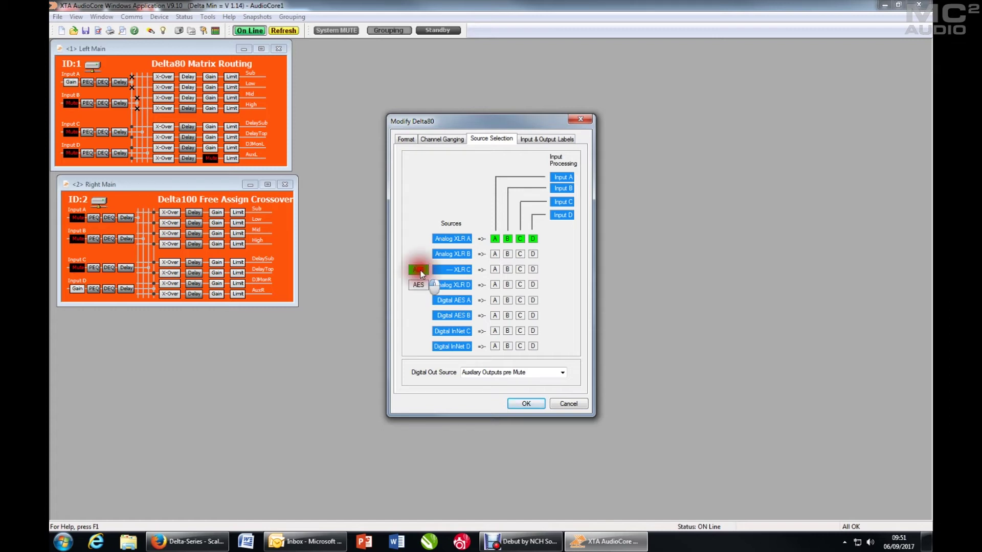
Assign Analog XLR B to Input B, Analog XLR C to Input C and Analog XLR D to Input D
{"action": "left_click", "coordinate": [508, 254]}
{"action": "left_click", "coordinate": [520, 269]}
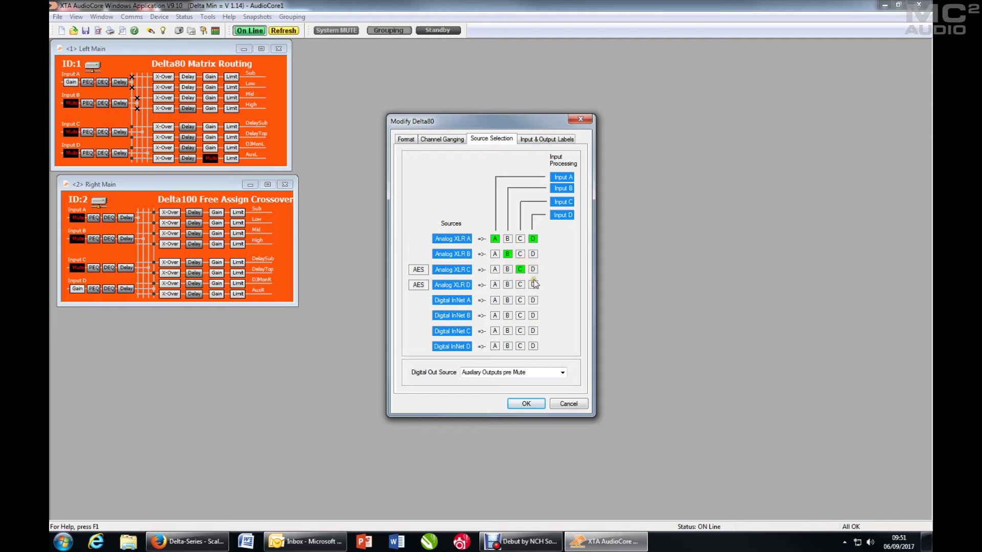
{"action": "left_click", "coordinate": [535, 287]}
Switch XLR C to AES, then feed Input C from Digital AES A and Input D from Digital AES B
{"action": "left_click", "coordinate": [422, 270]}
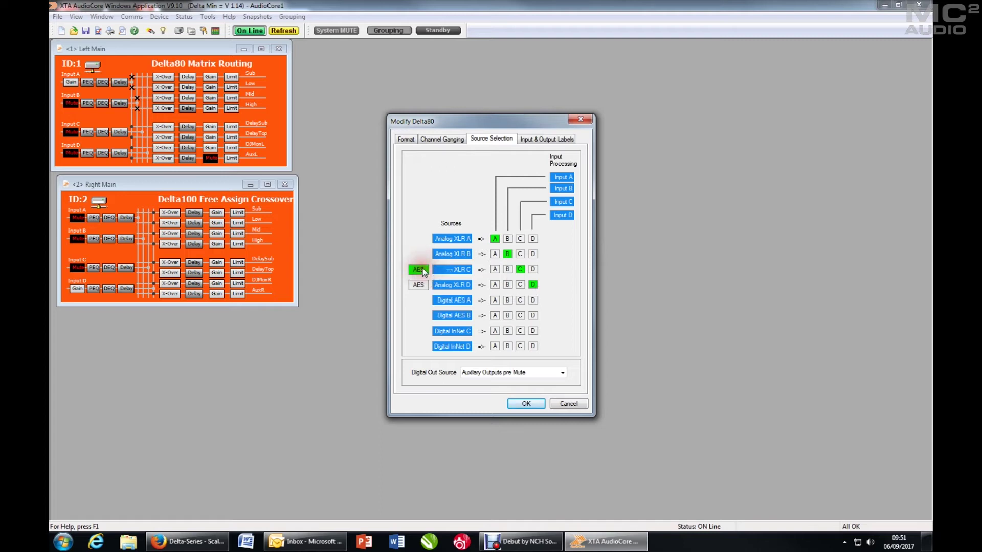
{"action": "left_click", "coordinate": [521, 300]}
{"action": "left_click", "coordinate": [533, 315]}
Open the Digital Out Source choices for the Left Main unit
{"action": "left_click", "coordinate": [562, 373]}
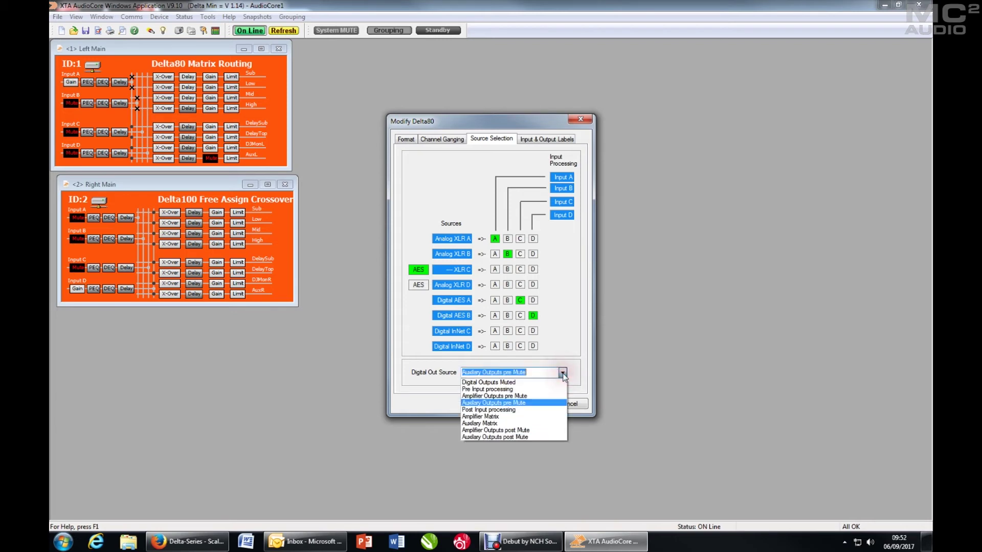